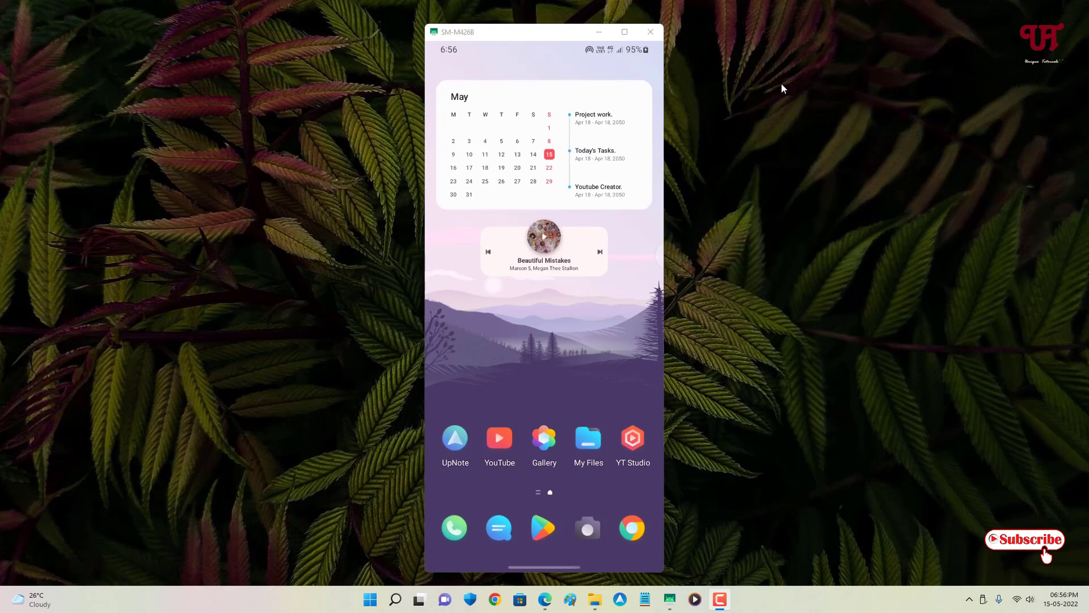
# Step: Close the scrcpy SM-M426B mirror window
pyautogui.click(651, 31)
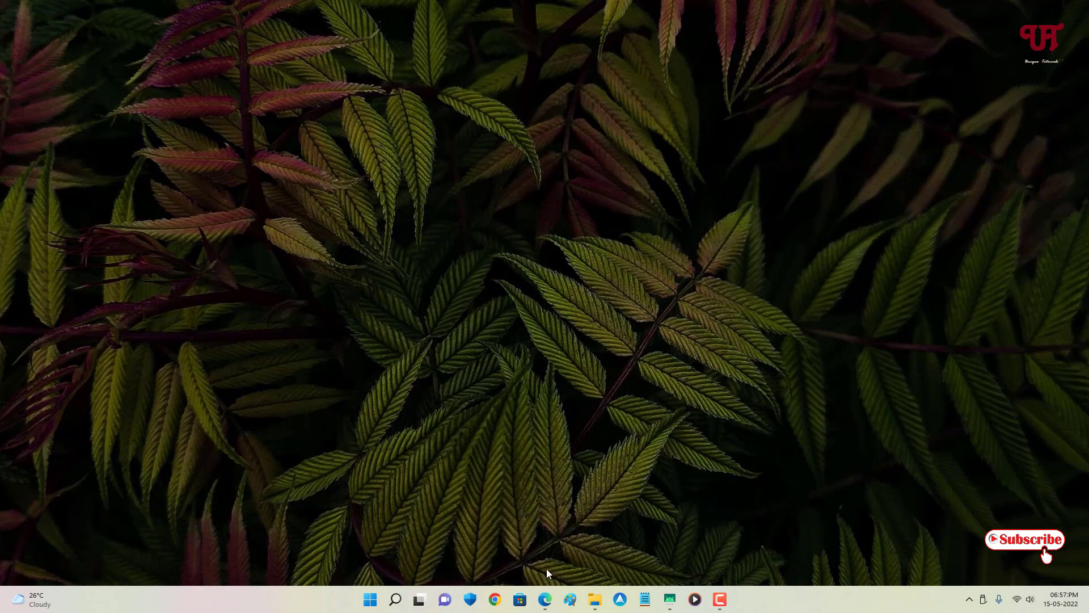
# Step: Switch to Edge and scroll the SDK Platform Tools notes to the Windows, Mac and Linux downloads
pyautogui.click(545, 599)
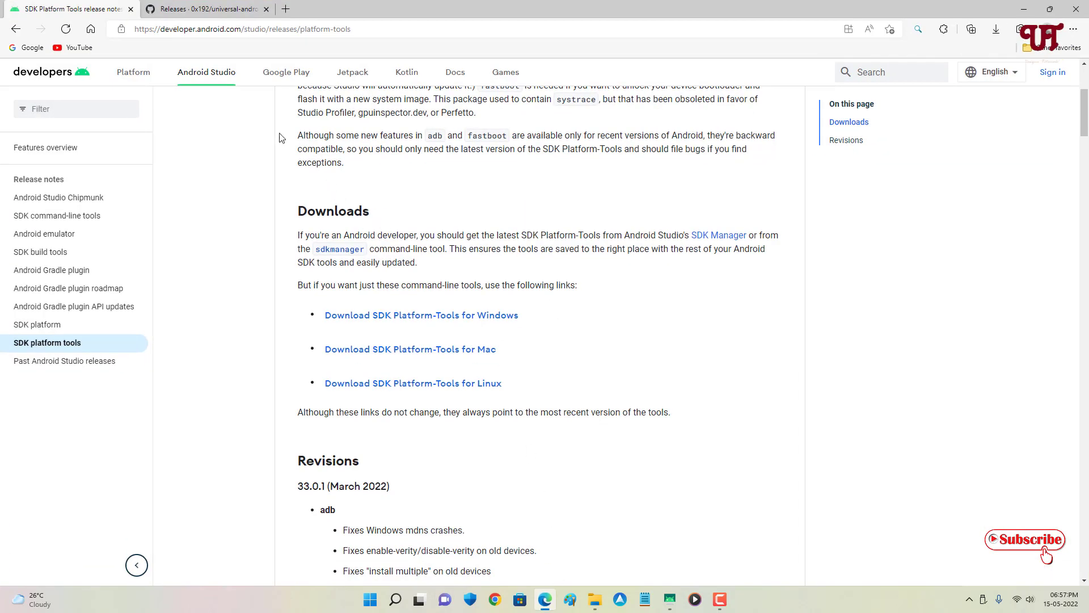
pyautogui.scroll(4, 244, 163)
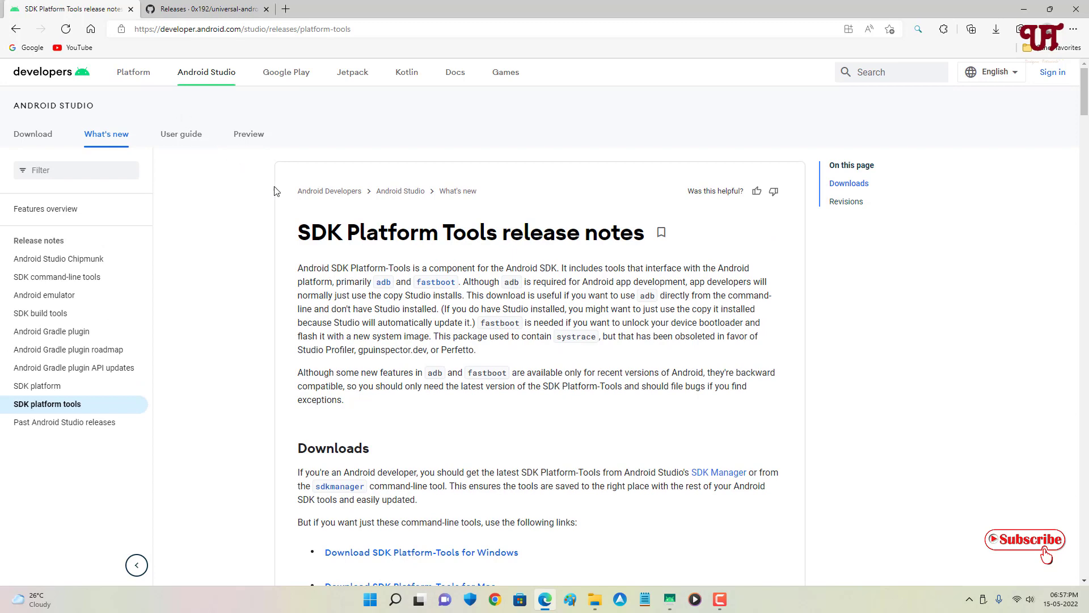
pyautogui.scroll(-3, 528, 316)
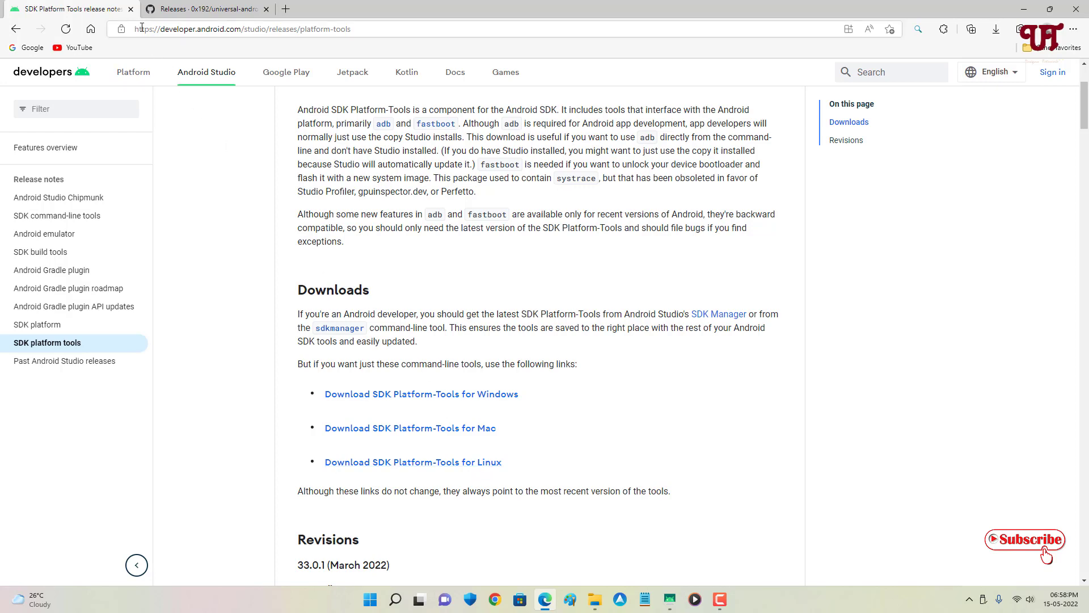
# Step: Close the SDK tab, expand the 0.5 release's 12 assets, then close Edge
pyautogui.click(130, 9)
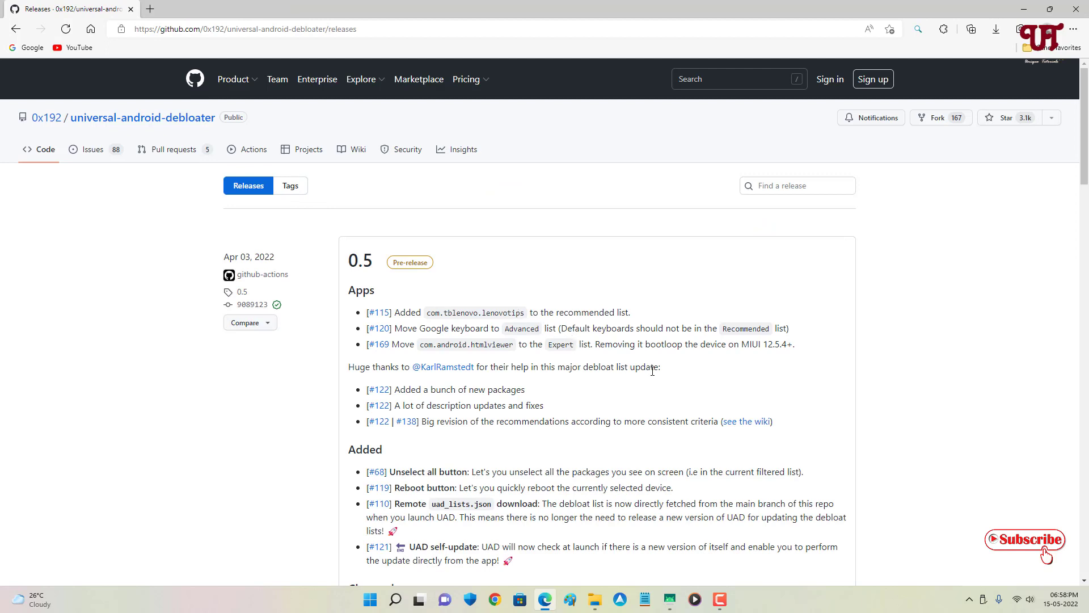
pyautogui.scroll(-7, 653, 370)
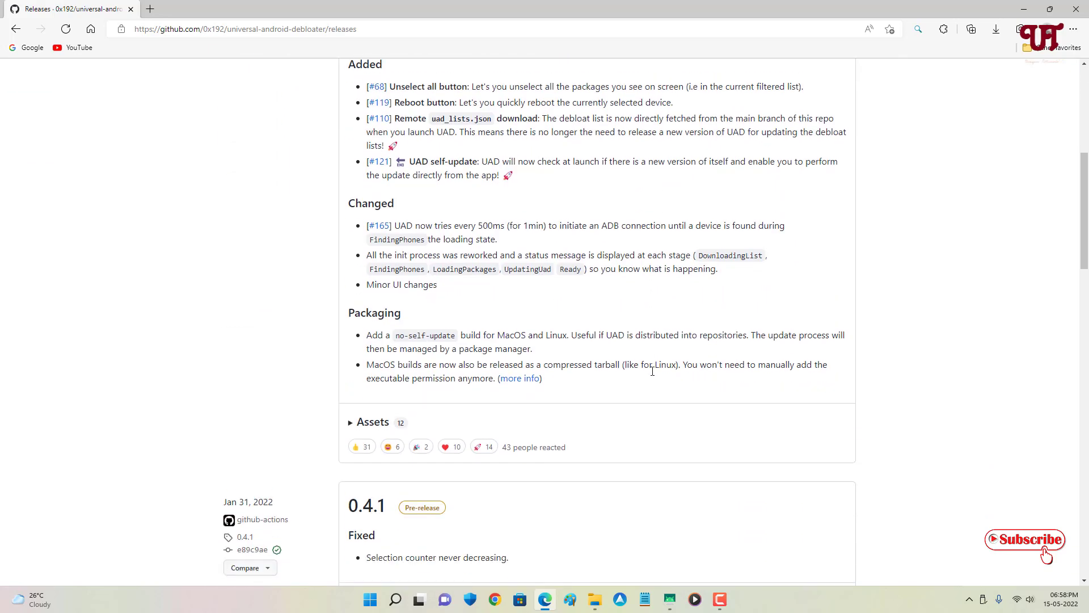
pyautogui.click(366, 419)
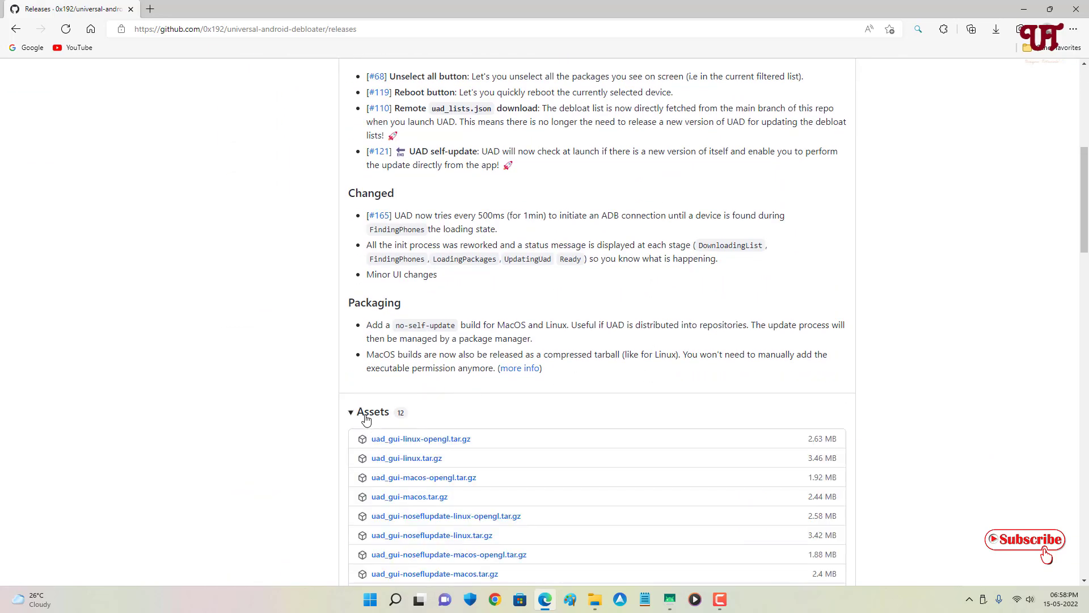
pyautogui.scroll(-3, 391, 420)
pyautogui.scroll(-3, 390, 420)
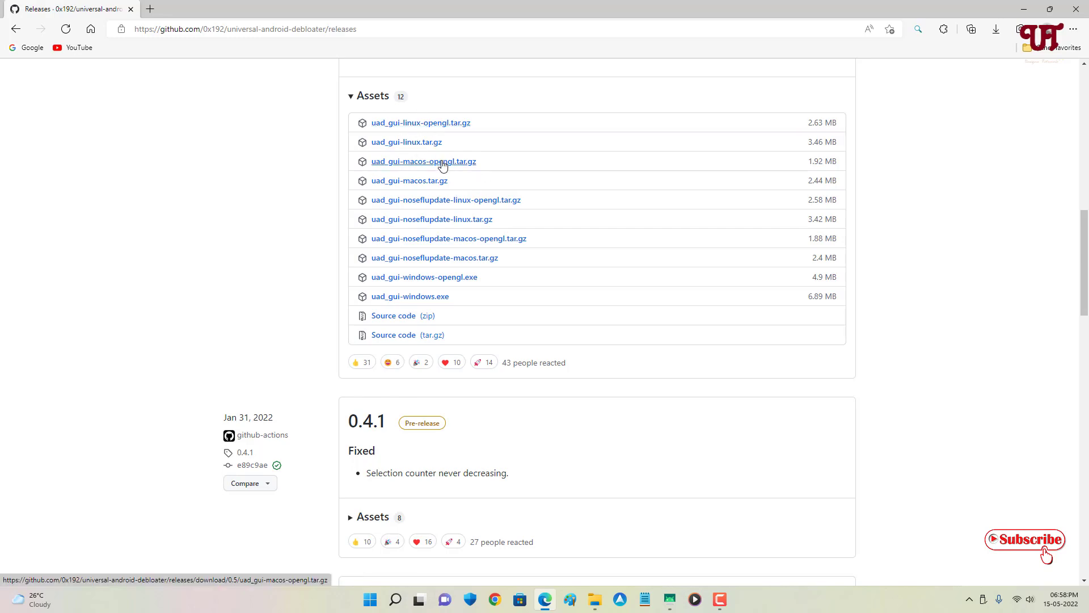
pyautogui.scroll(4, 233, 261)
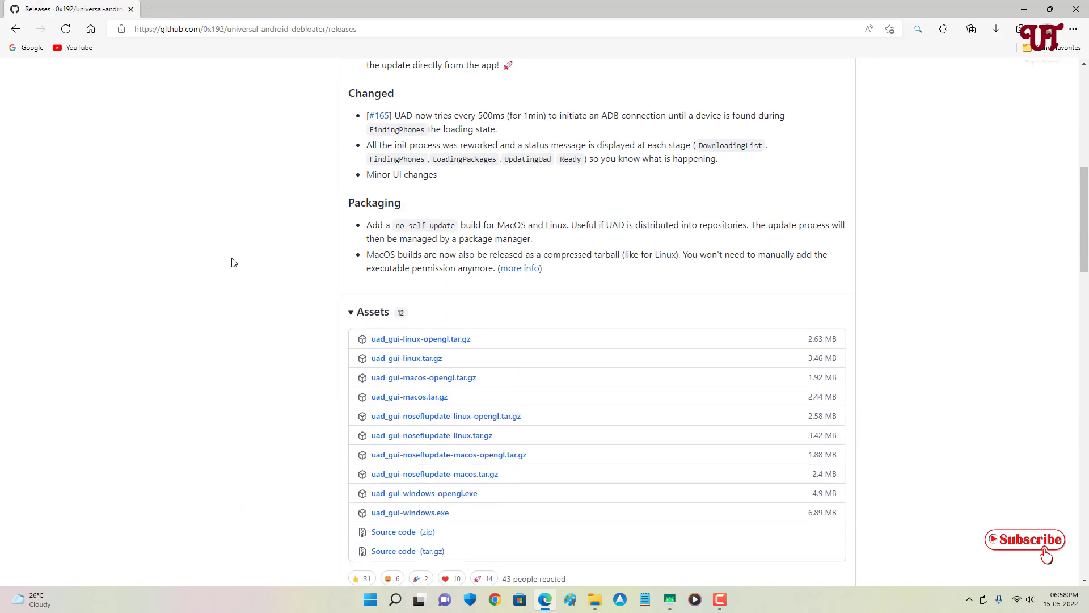
pyautogui.scroll(-1, 513, 261)
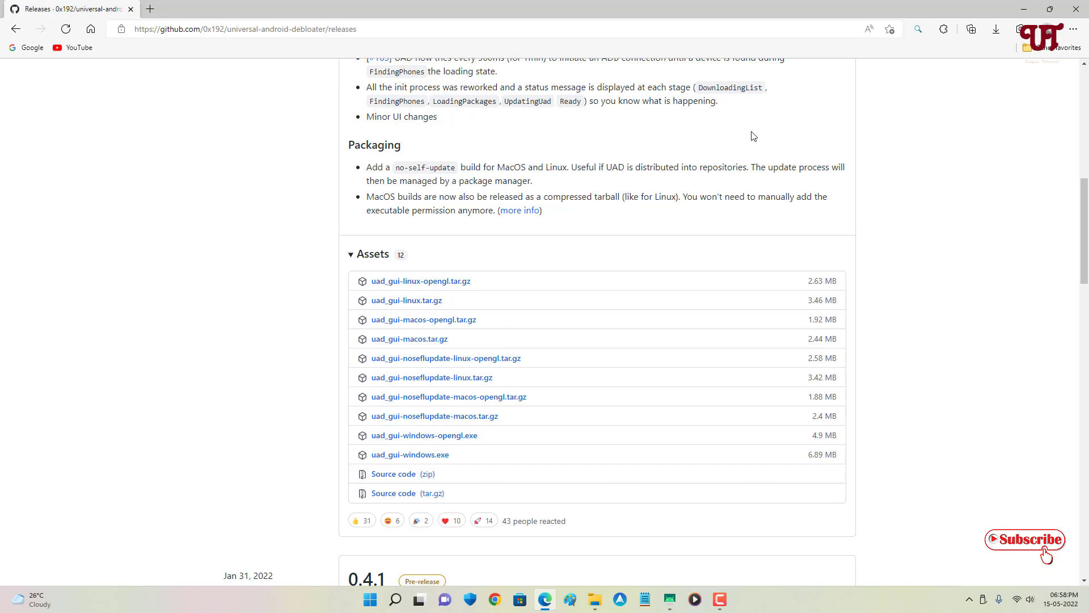
pyautogui.click(1076, 9)
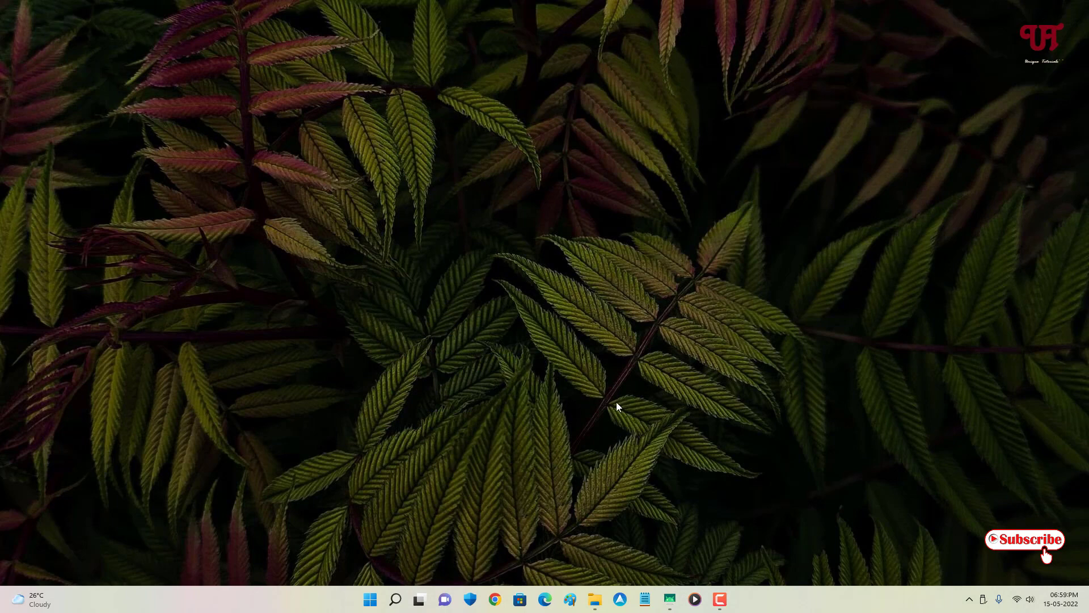
# Step: Extract platform-tools_r33.0.1-windows.zip with WinRAR into the suggested Downloads folder
pyautogui.click(594, 599)
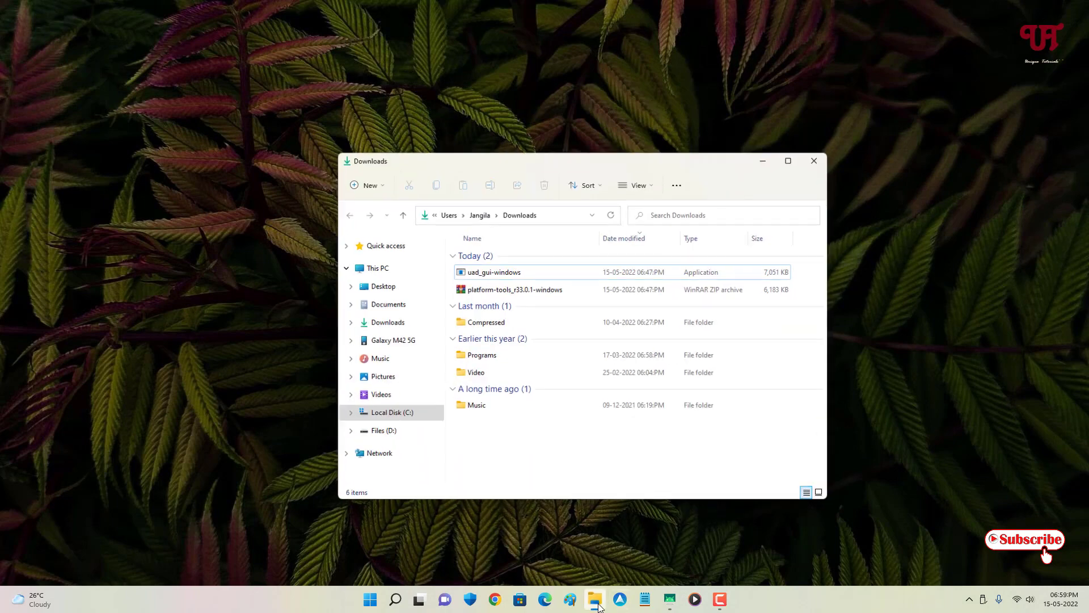
pyautogui.click(484, 291)
pyautogui.doubleClick(484, 291)
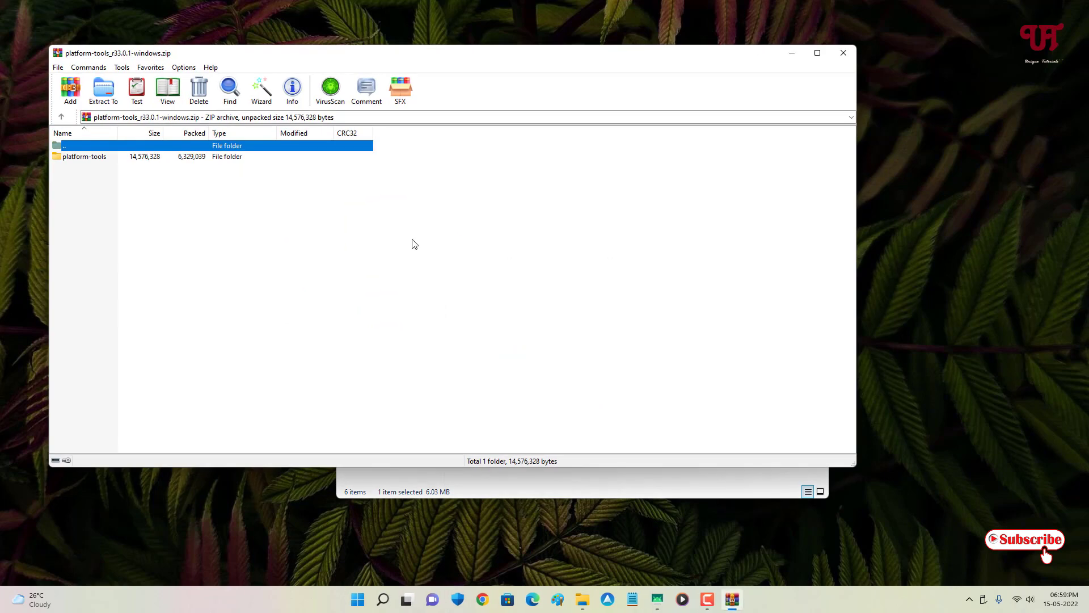
pyautogui.click(92, 101)
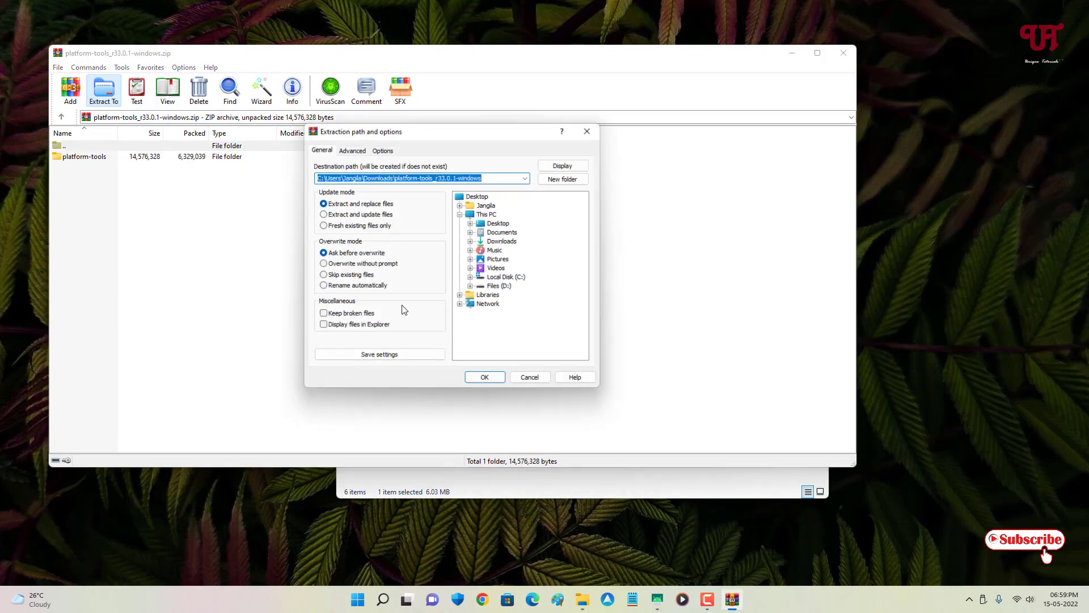
pyautogui.click(499, 376)
pyautogui.click(834, 53)
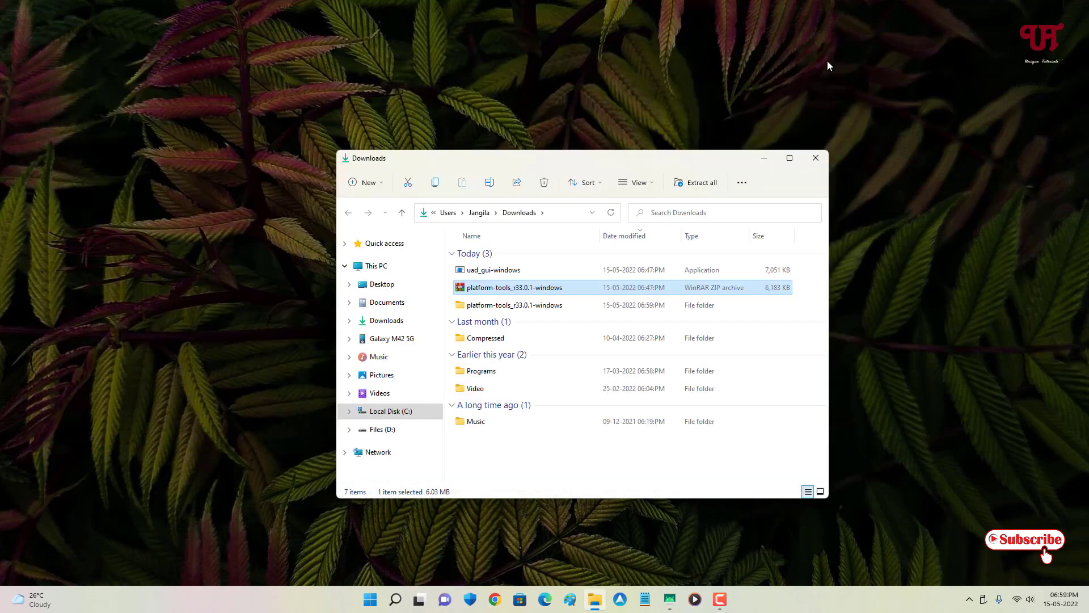
# Step: Open Command Prompt in the inner platform-tools folder by entering cmd in the address bar
pyautogui.doubleClick(492, 308)
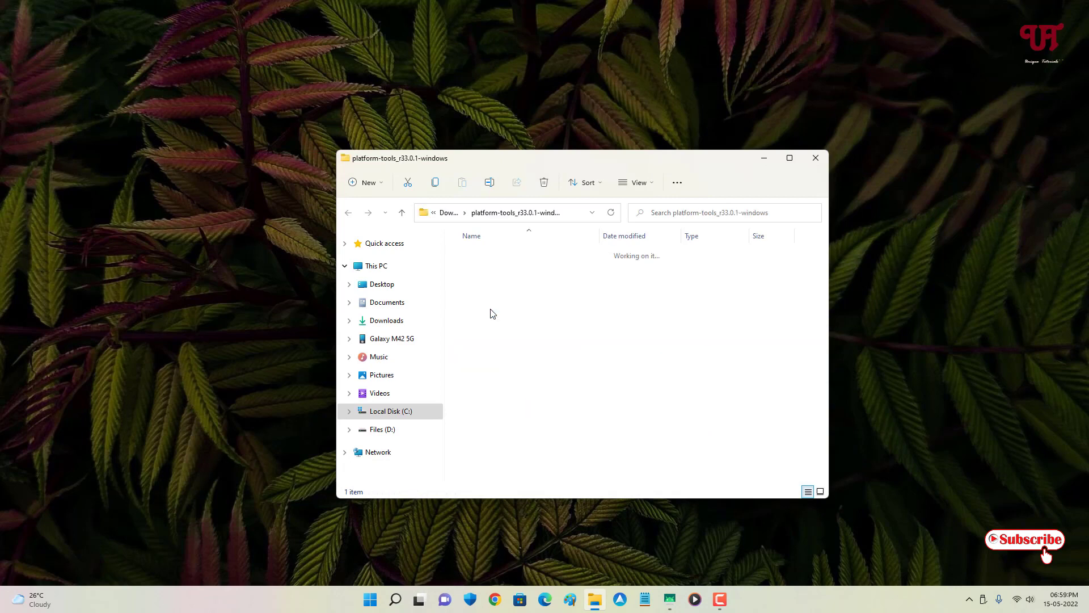
pyautogui.doubleClick(489, 253)
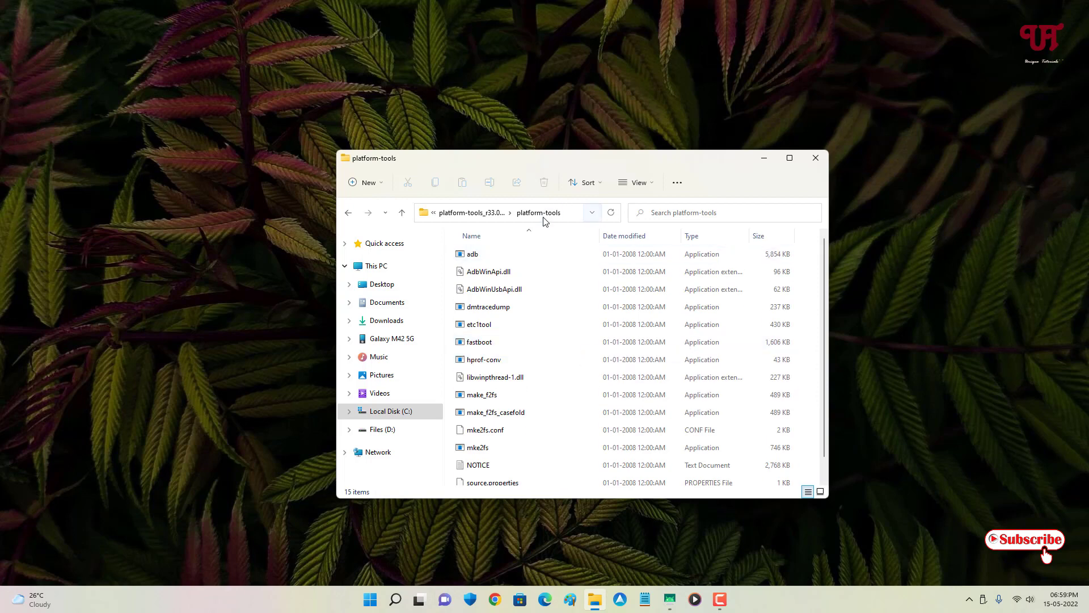
pyautogui.click(572, 219)
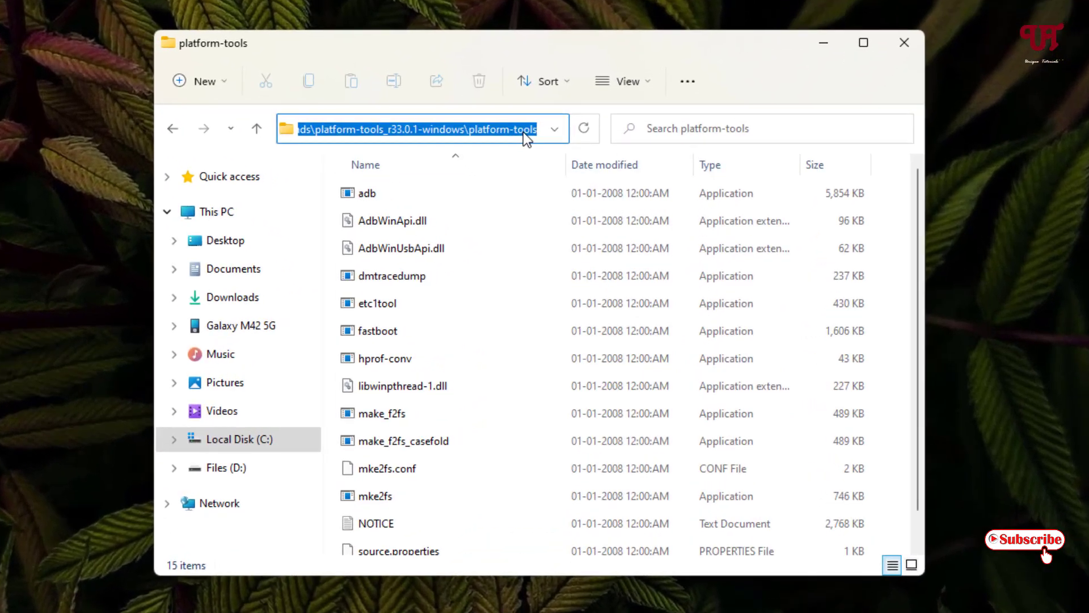
pyautogui.write('cmd')
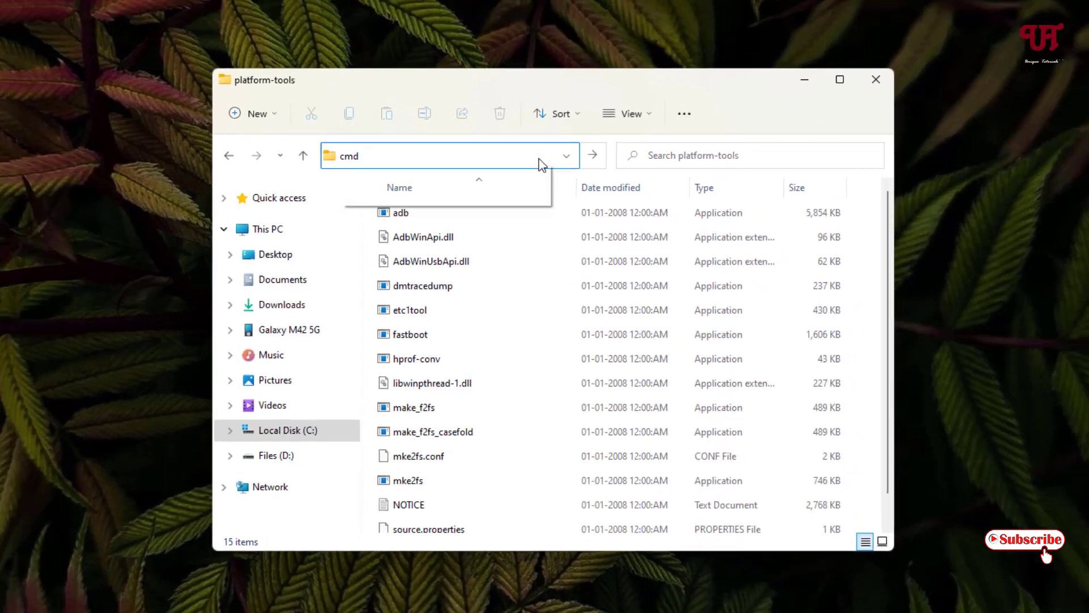
pyautogui.press('Return')
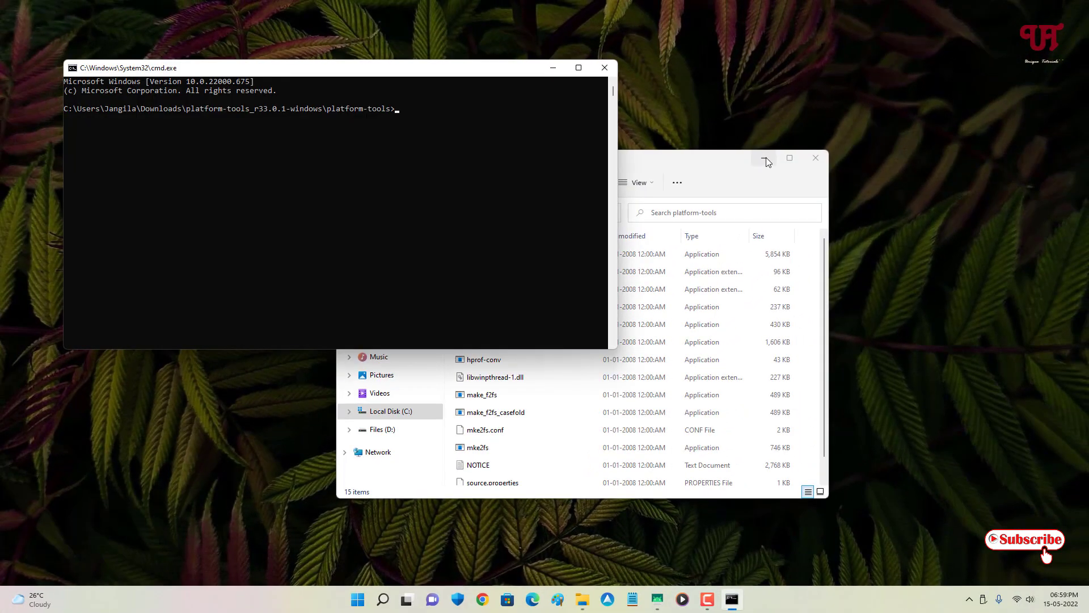
# Step: Run adb devices in Command Prompt to confirm the phone is listed as attached
pyautogui.click(692, 159)
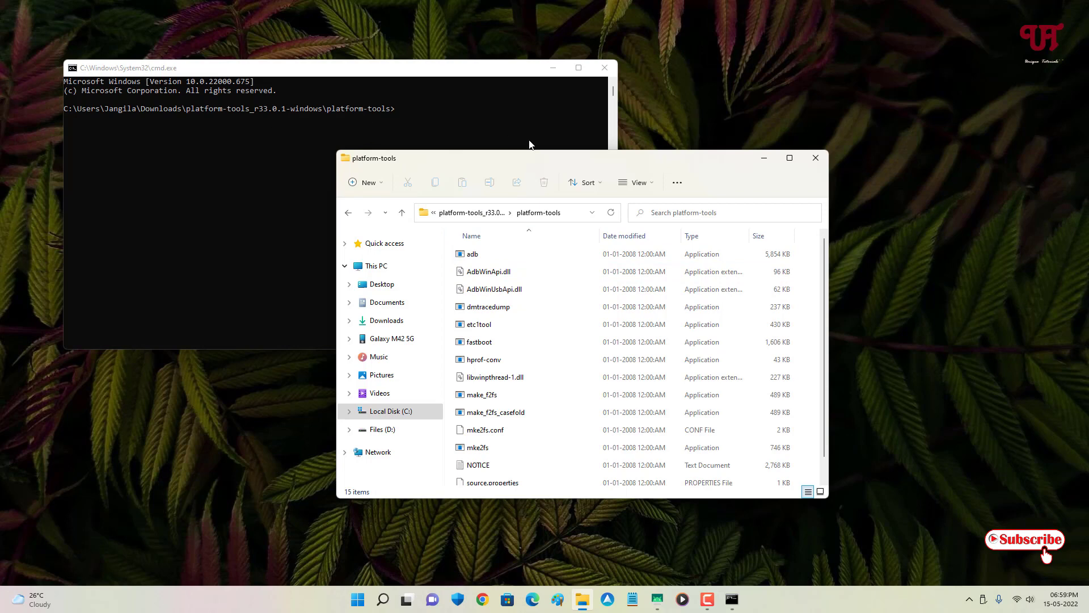
pyautogui.click(765, 158)
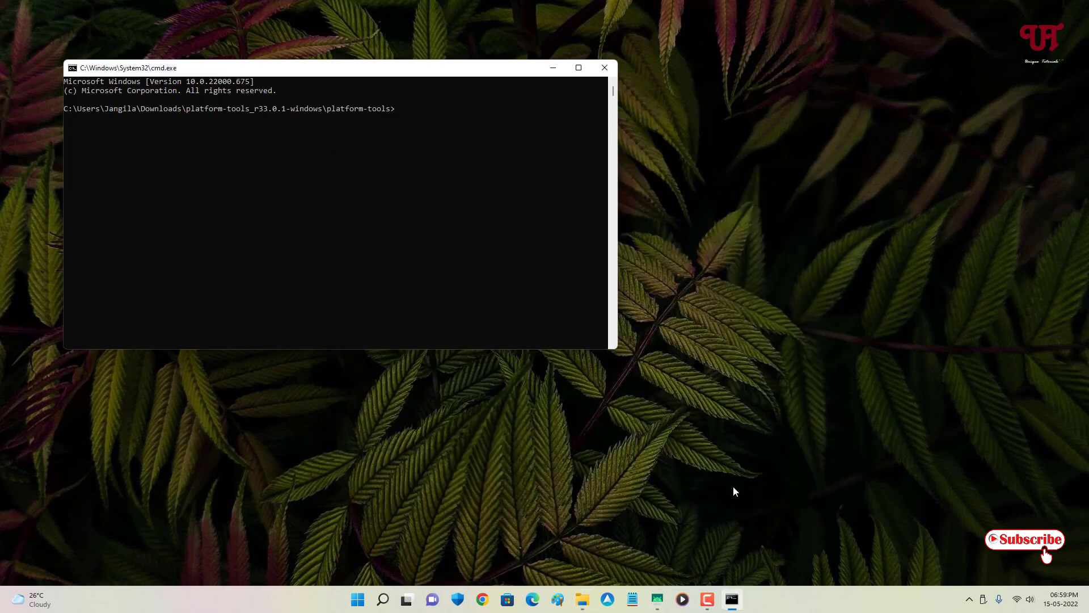
pyautogui.moveTo(658, 602)
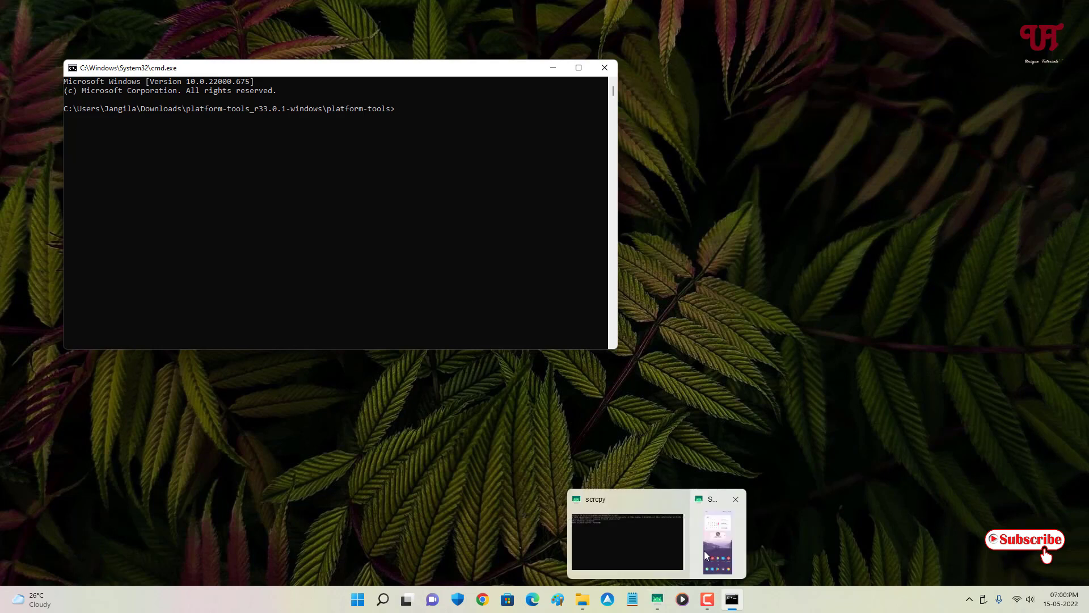
pyautogui.click(704, 551)
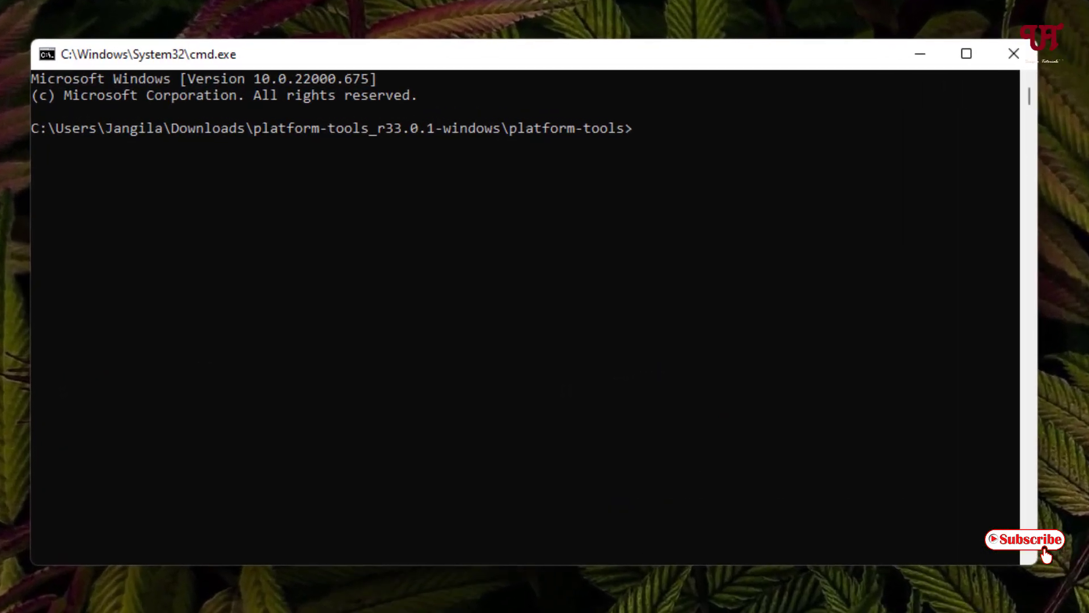
pyautogui.write('adb')
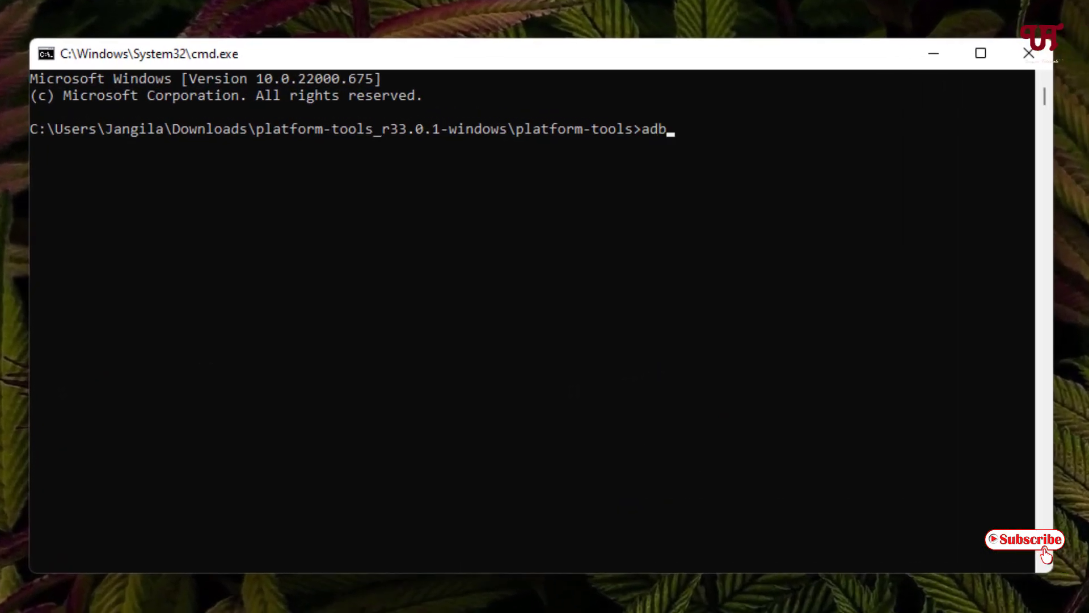
pyautogui.write(' devices')
pyautogui.press('Return')
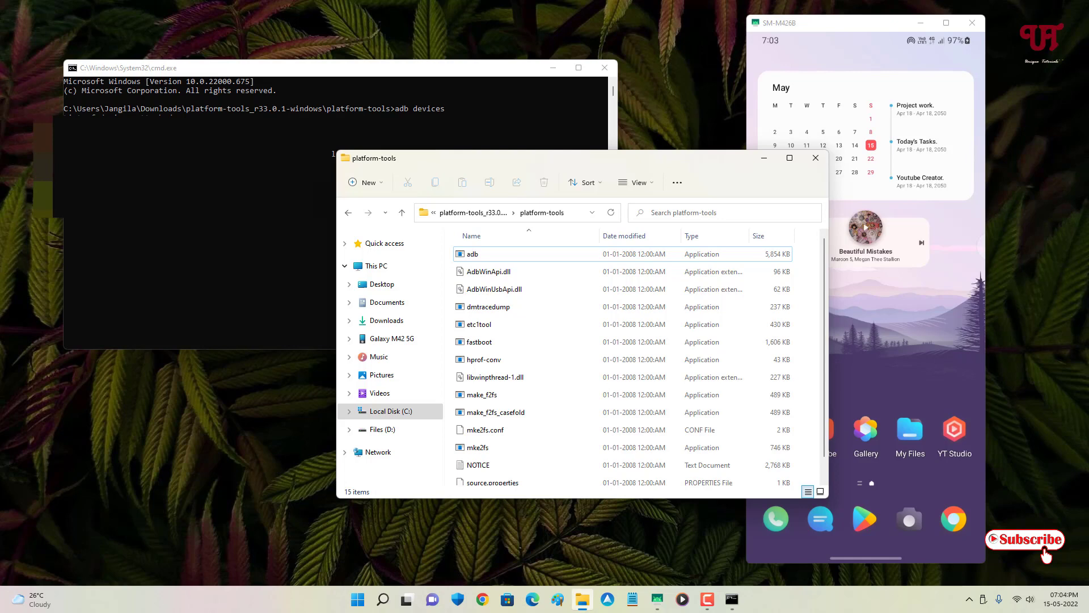
# Step: Copy uad_gui-windows from Downloads in a second Explorer window, then close that window
pyautogui.middleClick(583, 602)
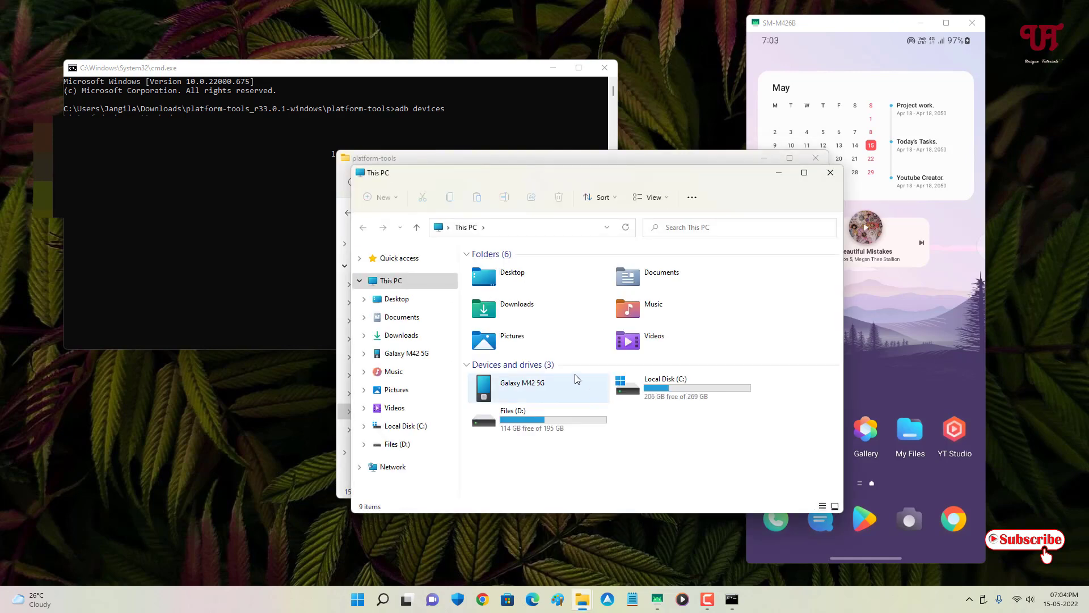
pyautogui.doubleClick(560, 313)
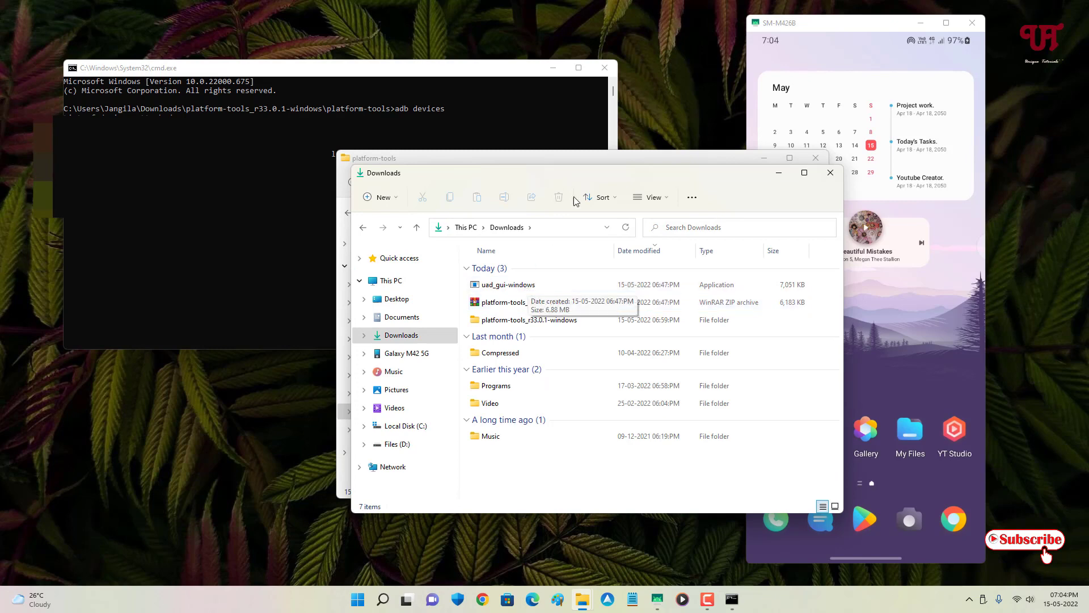
pyautogui.moveTo(570, 183); pyautogui.dragTo(245, 187)
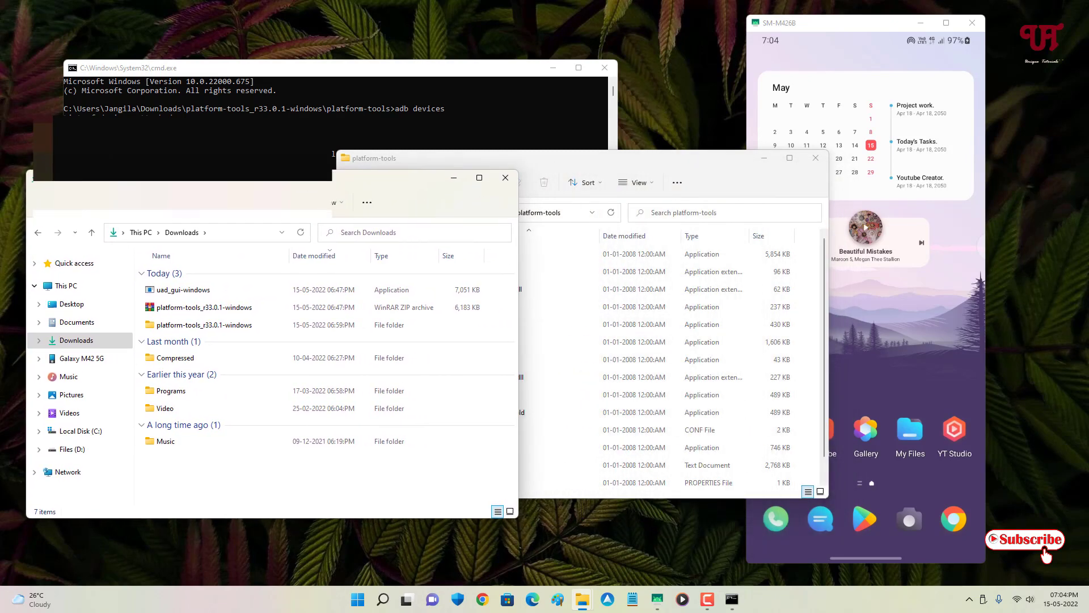
pyautogui.rightClick(204, 294)
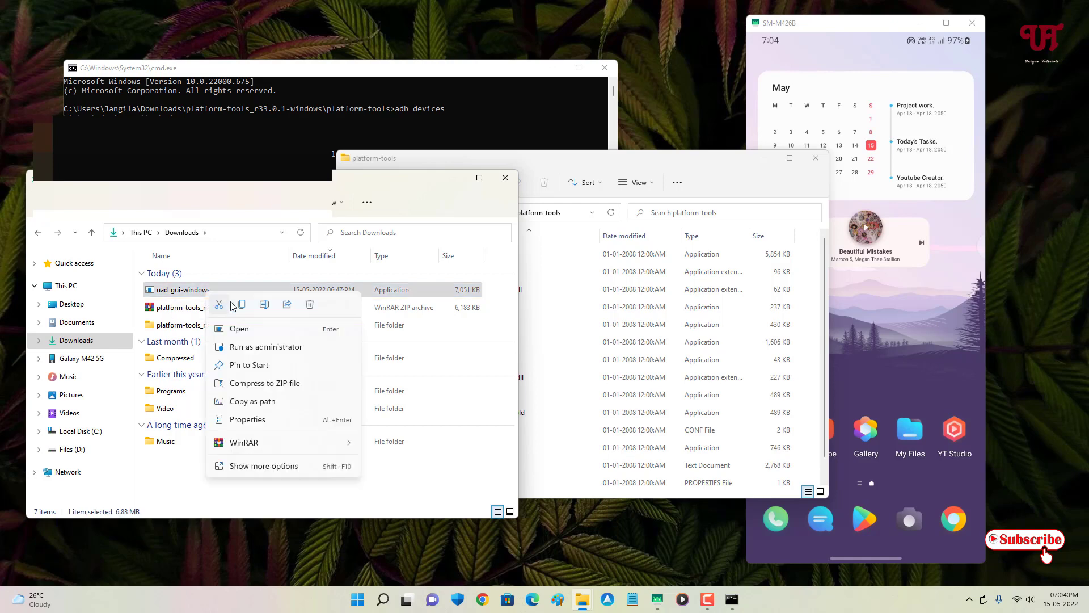
pyautogui.click(243, 306)
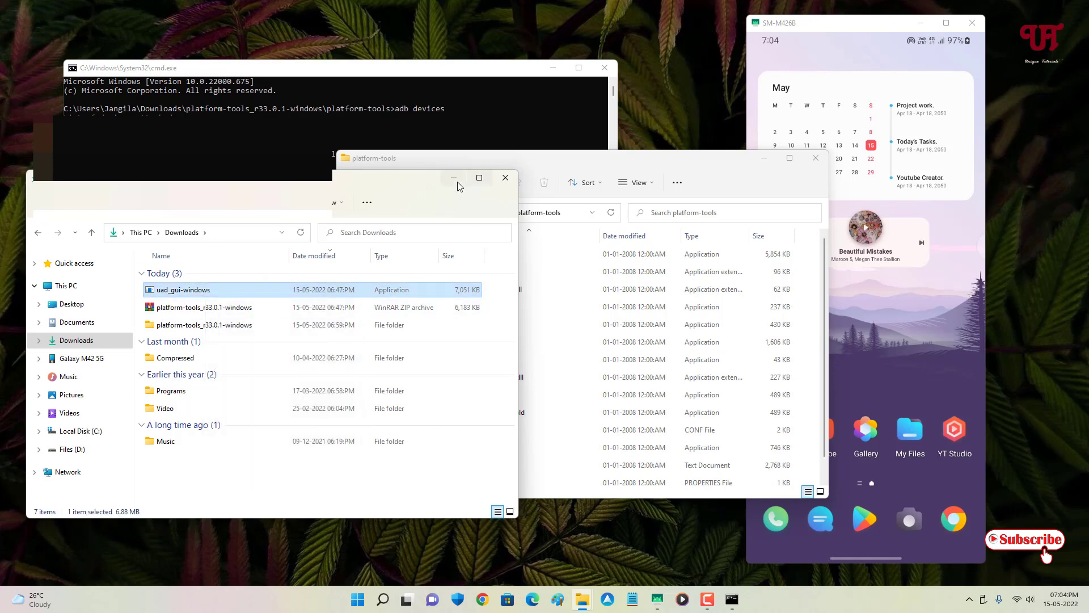
pyautogui.click(504, 179)
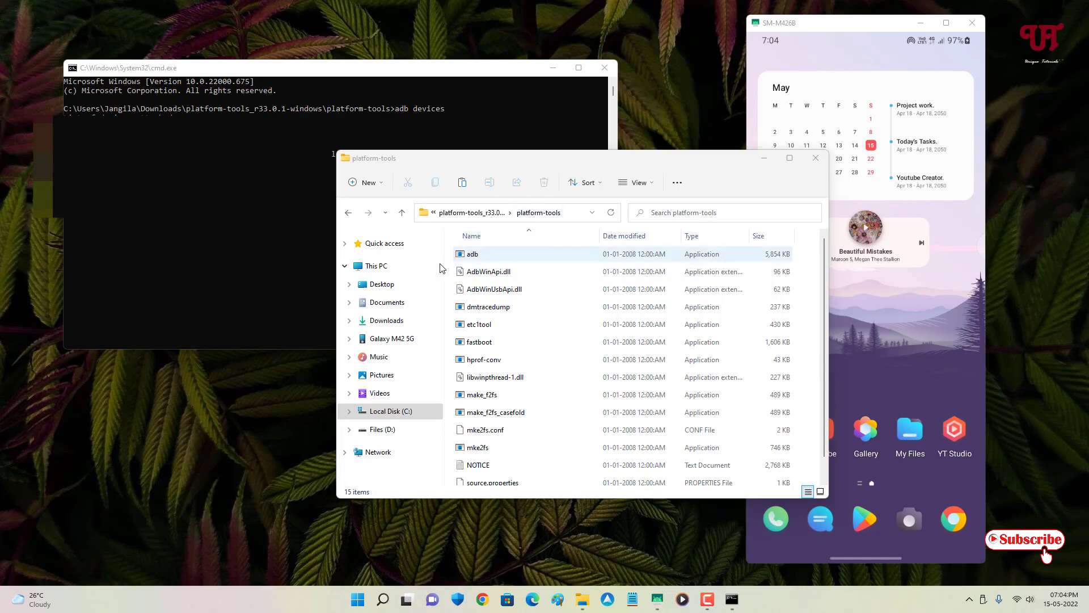
# Step: Paste uad_gui-windows into the platform-tools folder beside adb and launch it
pyautogui.click(448, 267)
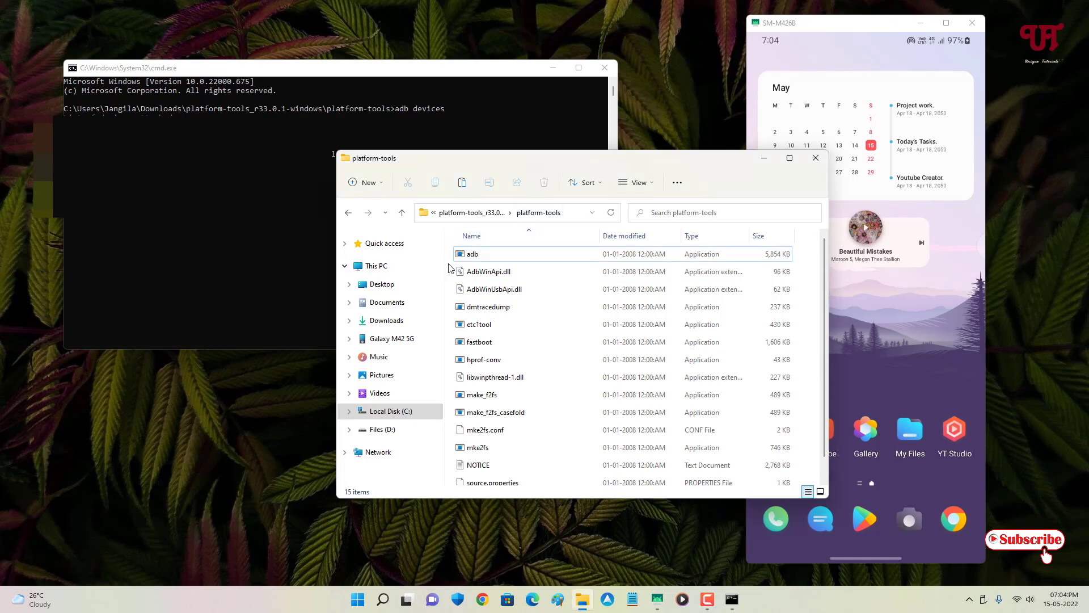
pyautogui.rightClick(448, 268)
pyautogui.click(461, 283)
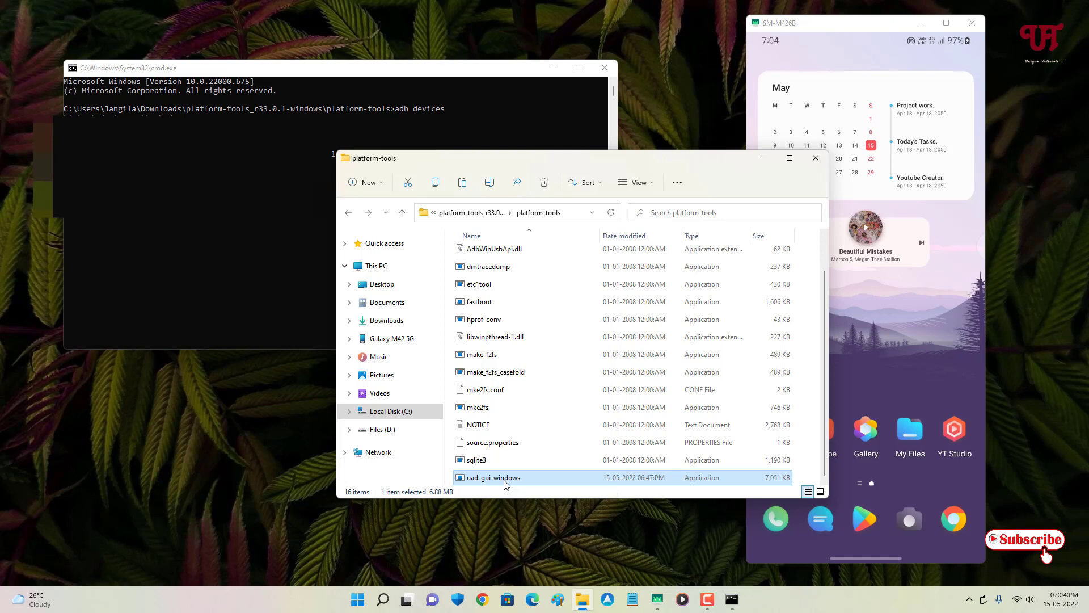
pyautogui.doubleClick(505, 483)
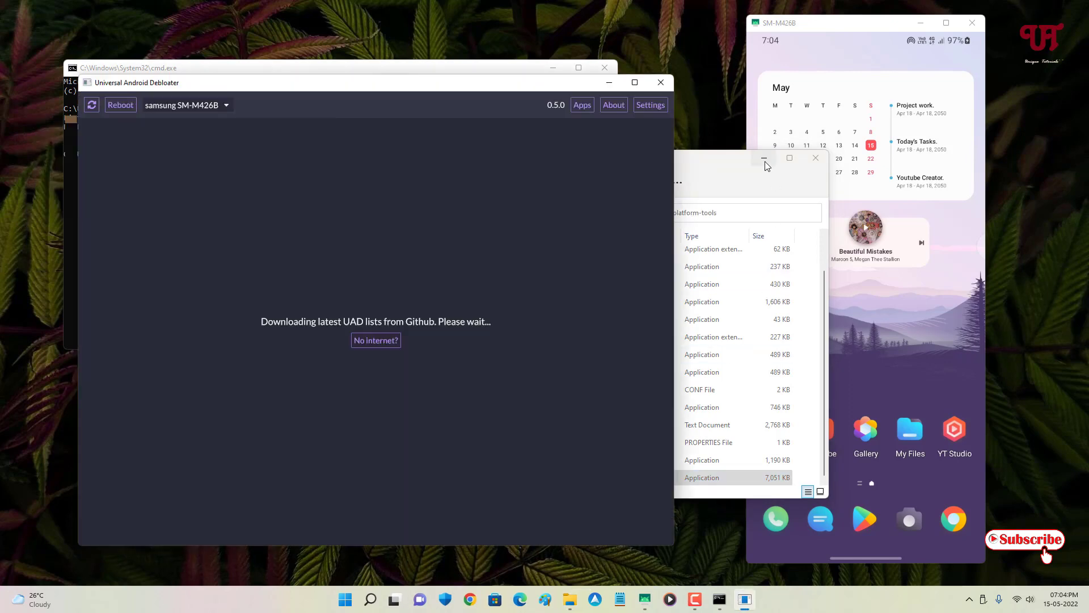
# Step: Minimize Explorer and let UAD 0.5.0 load the samsung SM-M426B's package list
pyautogui.click(765, 166)
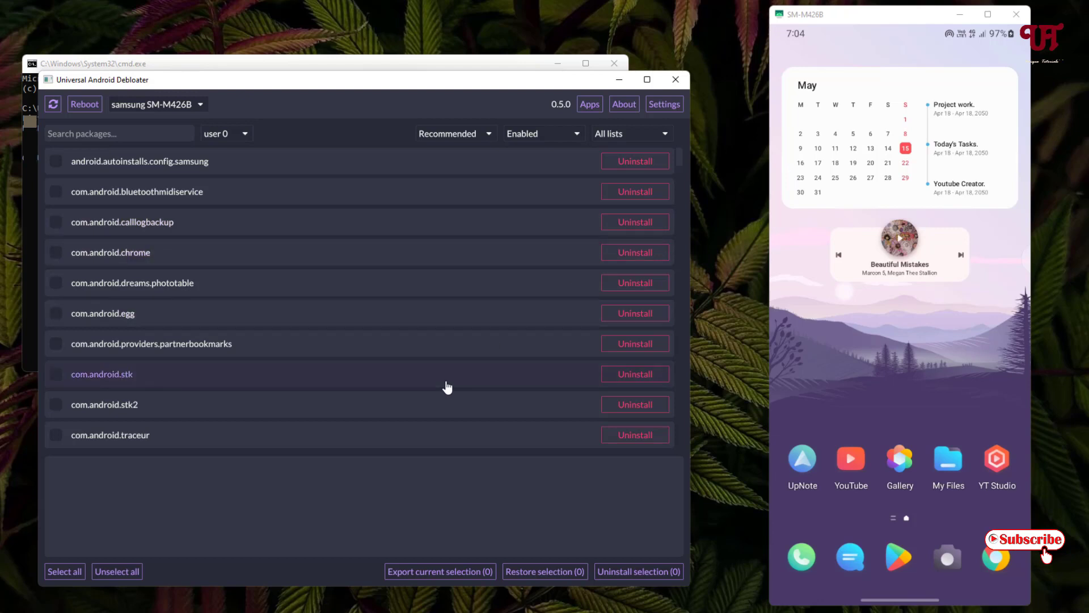
pyautogui.scroll(-2, 447, 388)
pyautogui.scroll(3, 447, 388)
# Step: Set the Recommended filter to All and the state filter to All packages, keeping All lists
pyautogui.click(484, 137)
pyautogui.click(463, 150)
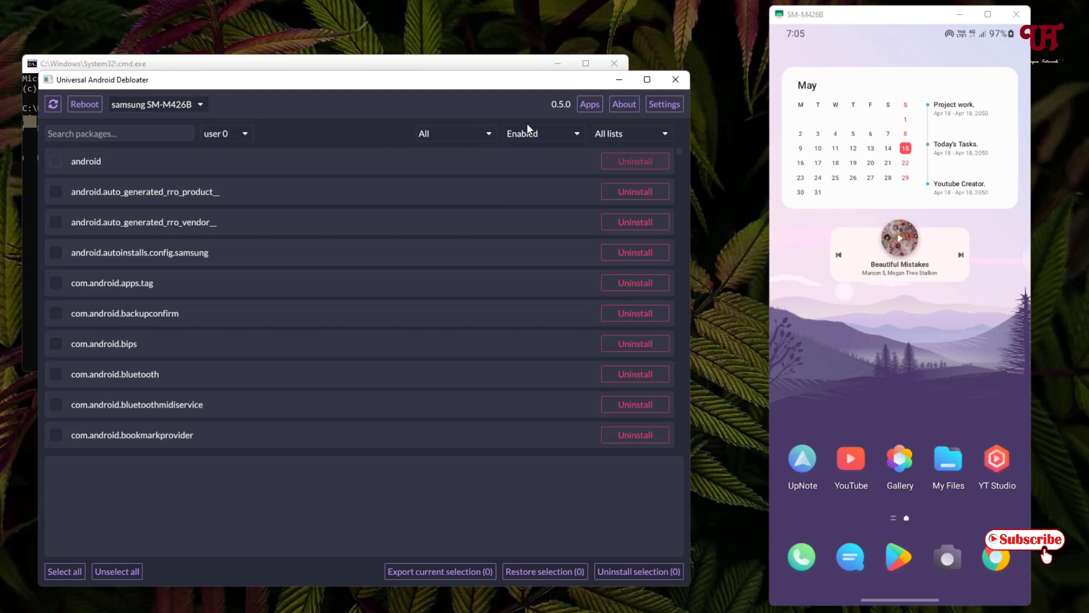
pyautogui.click(542, 138)
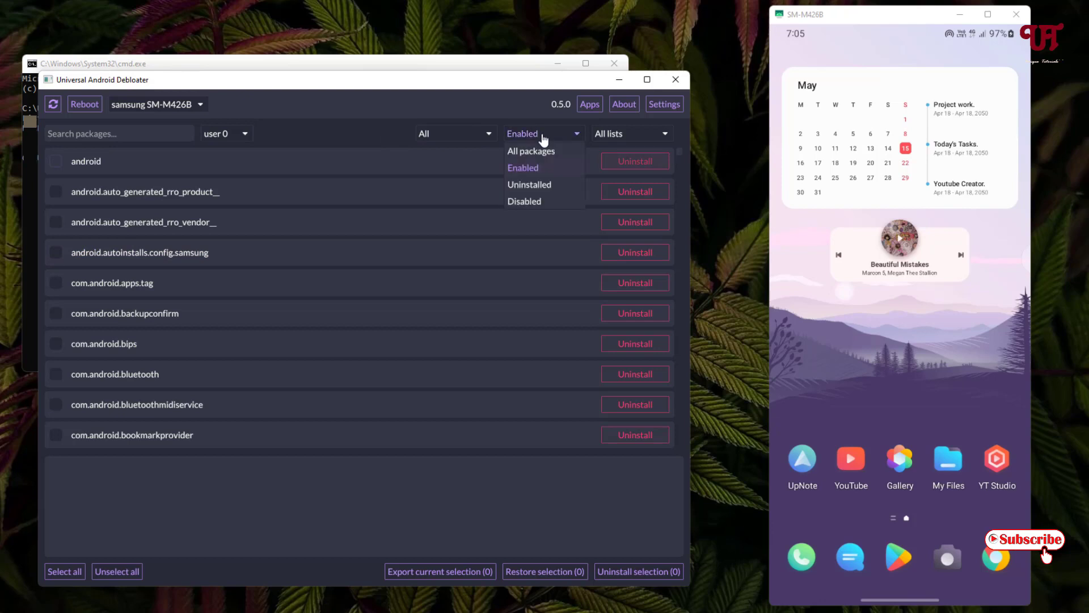
pyautogui.click(539, 152)
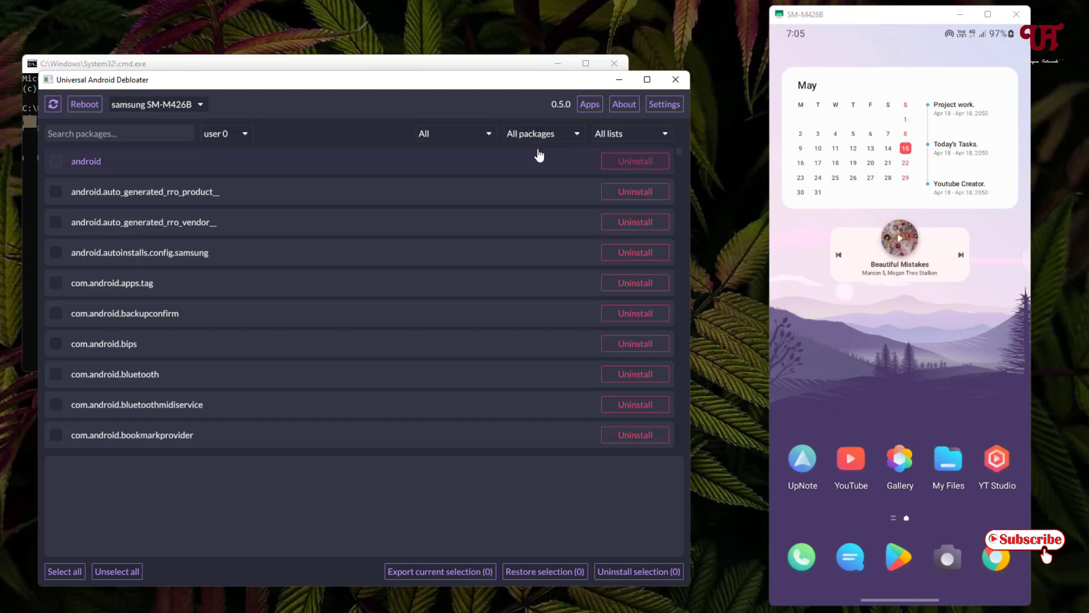
pyautogui.click(605, 134)
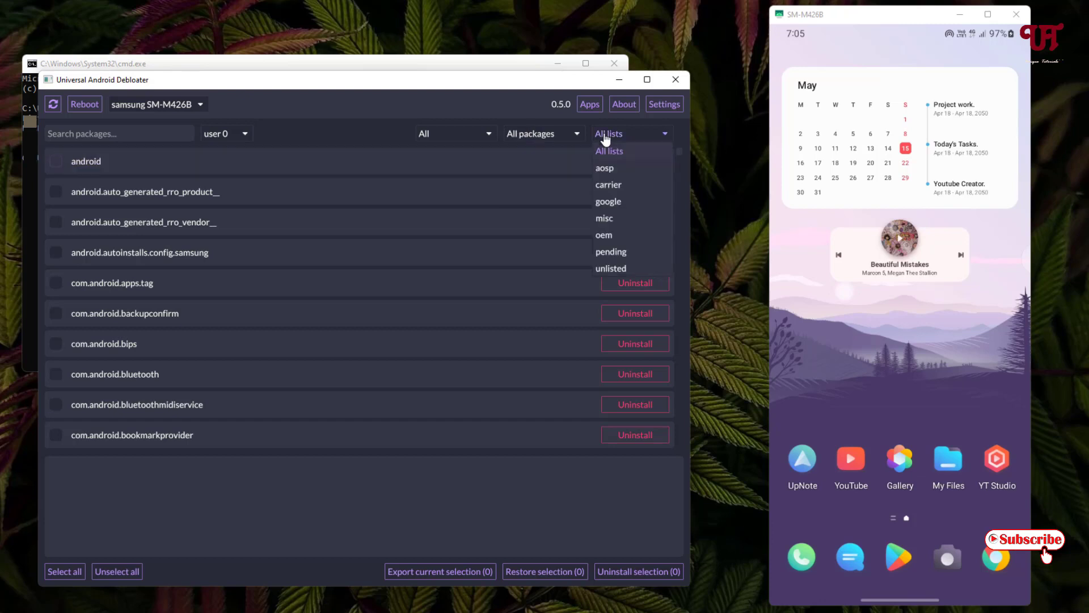
pyautogui.click(376, 133)
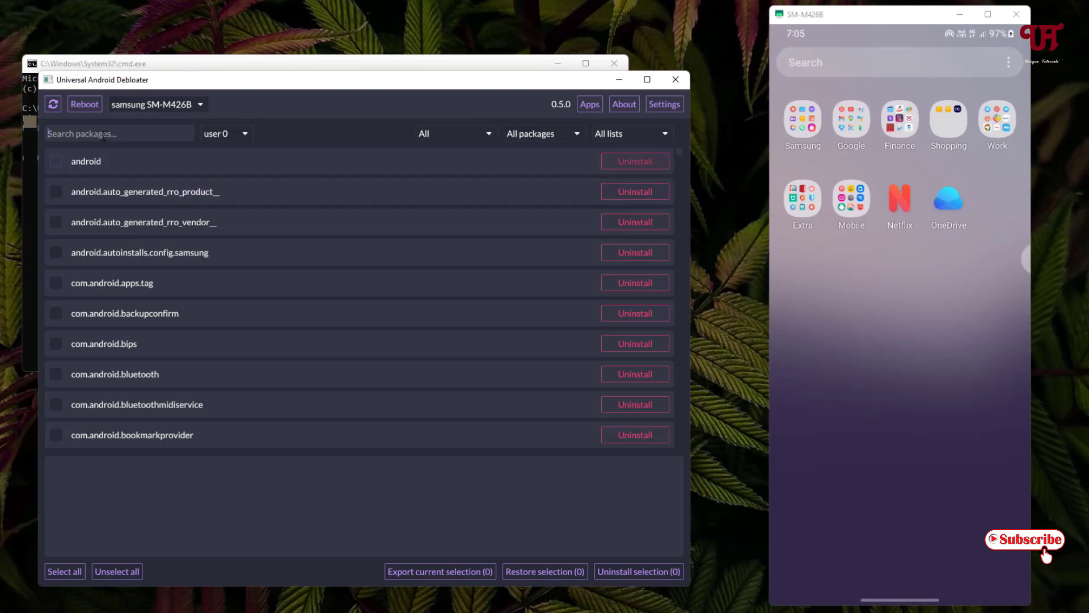
# Step: Uninstall com.netflix.mediaclient and com.netflix.partner.activation via a 'netflix' search, then clear the search
pyautogui.write('netf')
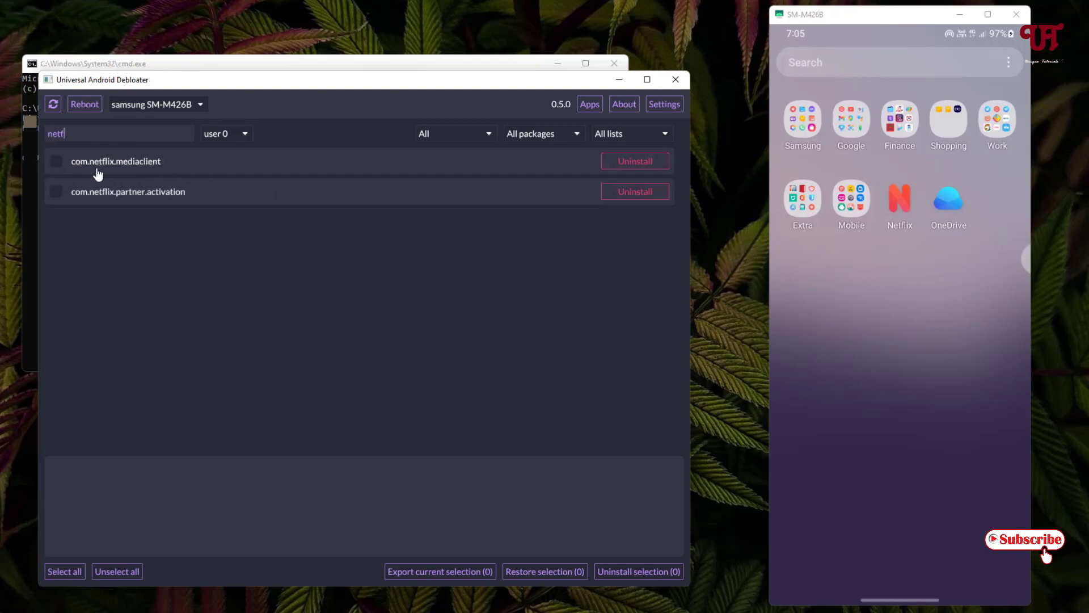
pyautogui.write('lix')
pyautogui.click(56, 192)
pyautogui.click(55, 162)
pyautogui.click(630, 165)
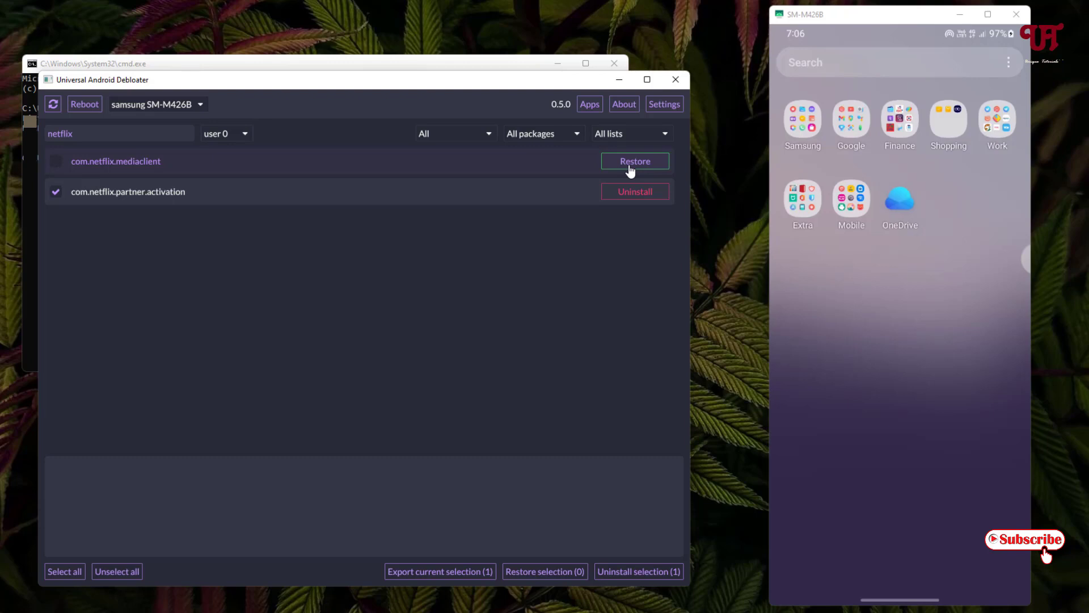
pyautogui.click(635, 192)
pyautogui.press('BackSpace')
pyautogui.press('BackSpace')
pyautogui.press('BackSpace')
pyautogui.press('BackSpace')
pyautogui.press('BackSpace')
pyautogui.press('BackSpace')
pyautogui.press('BackSpace')
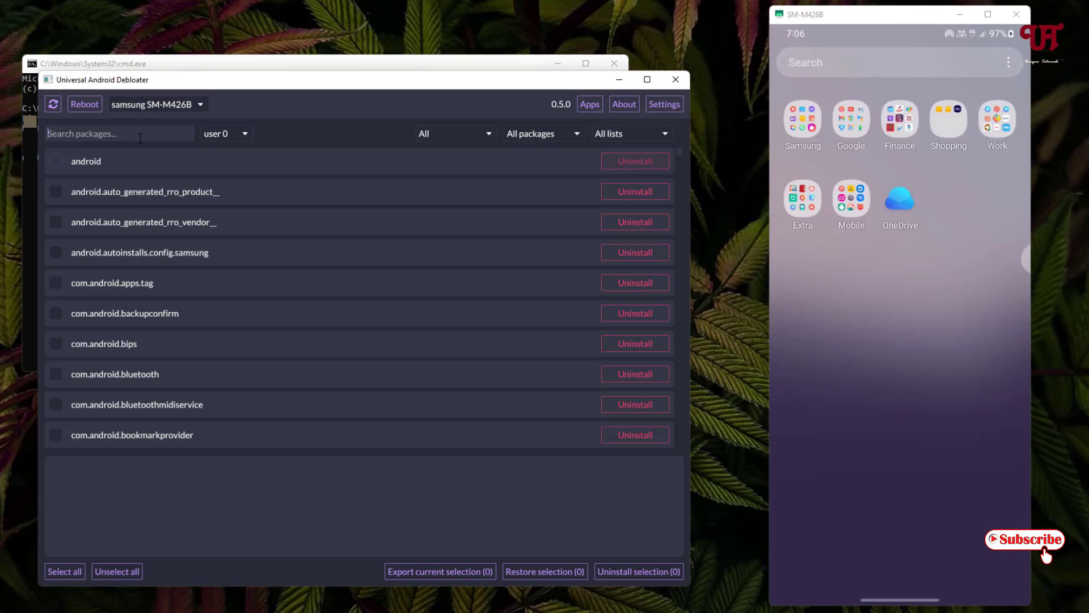
# Step: Uninstall com.microsoft.skydrive found by searching 'sky', then close Universal Android Debloater and Command Prompt
pyautogui.write('sky')
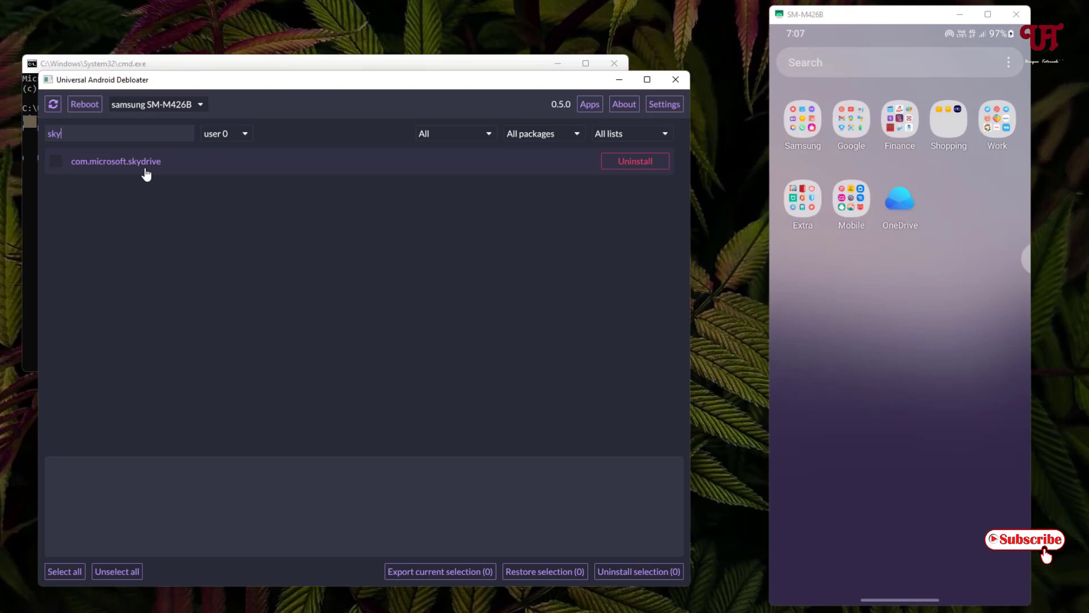
pyautogui.click(56, 162)
pyautogui.click(636, 162)
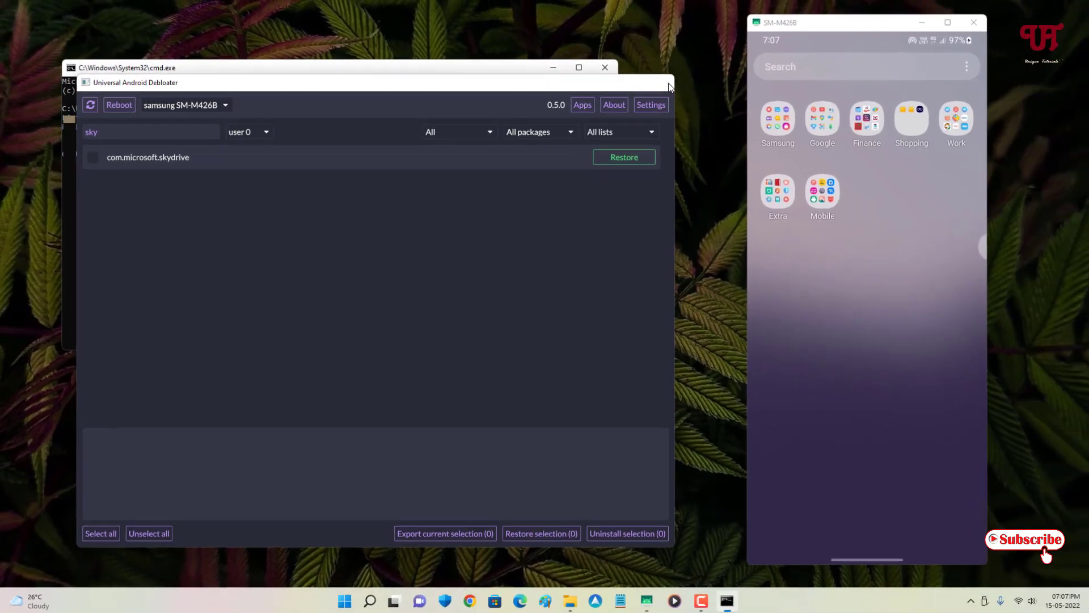
pyautogui.click(668, 84)
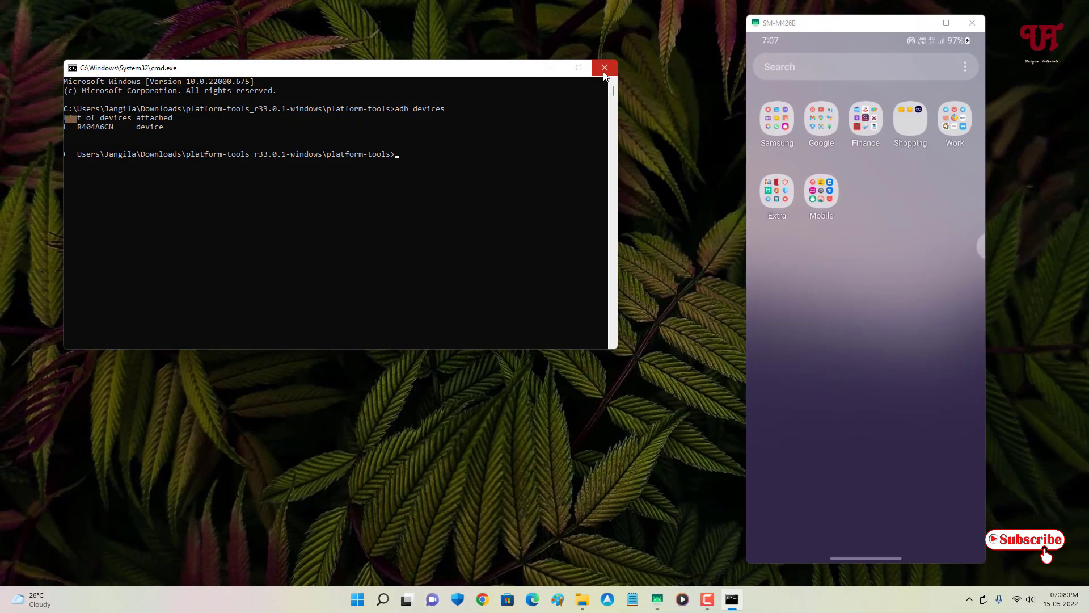
pyautogui.click(604, 72)
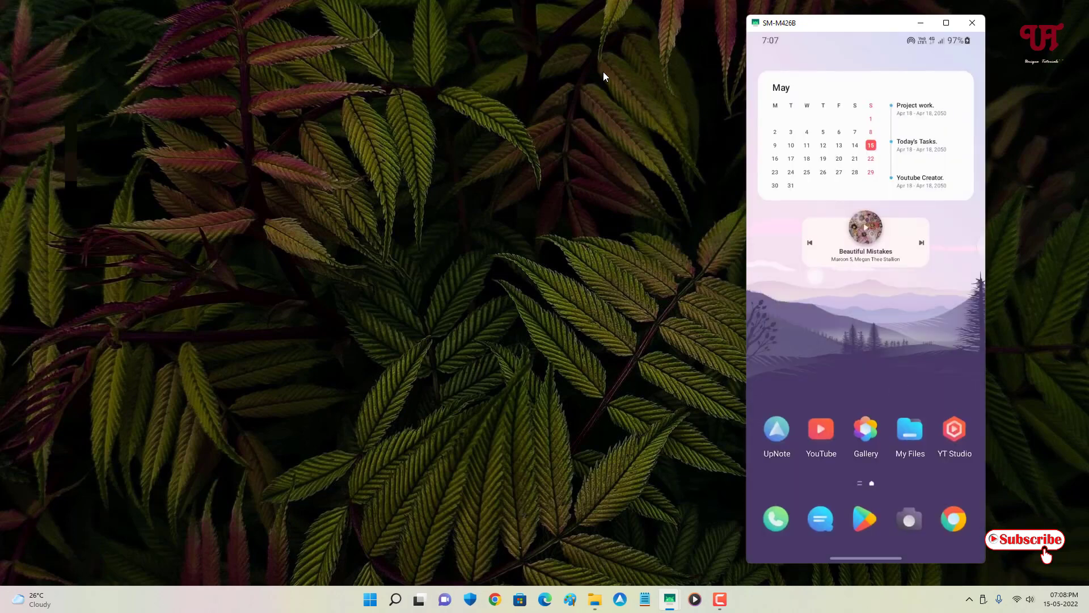